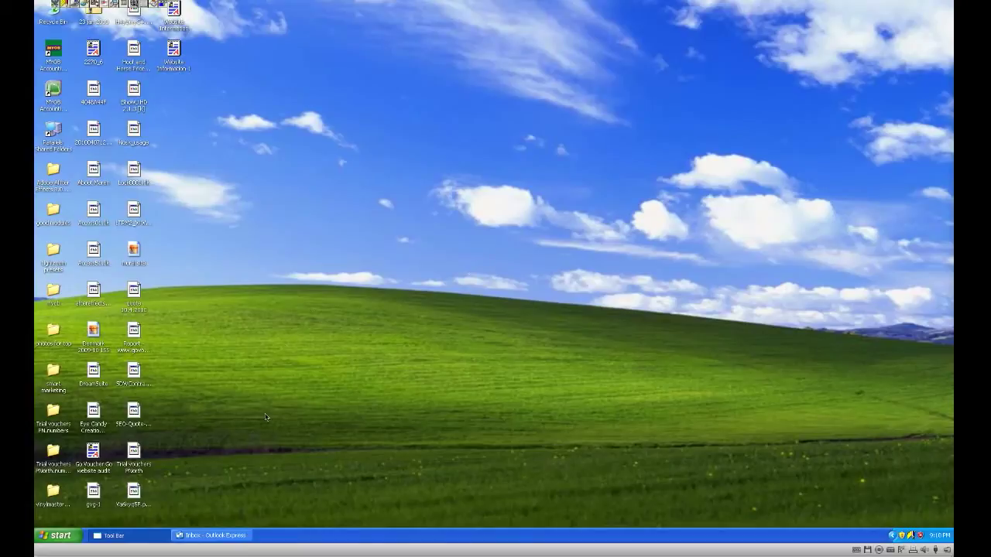
Step: Bring the Outlook Express window forward and open the Tools menu
left_click(211, 536)
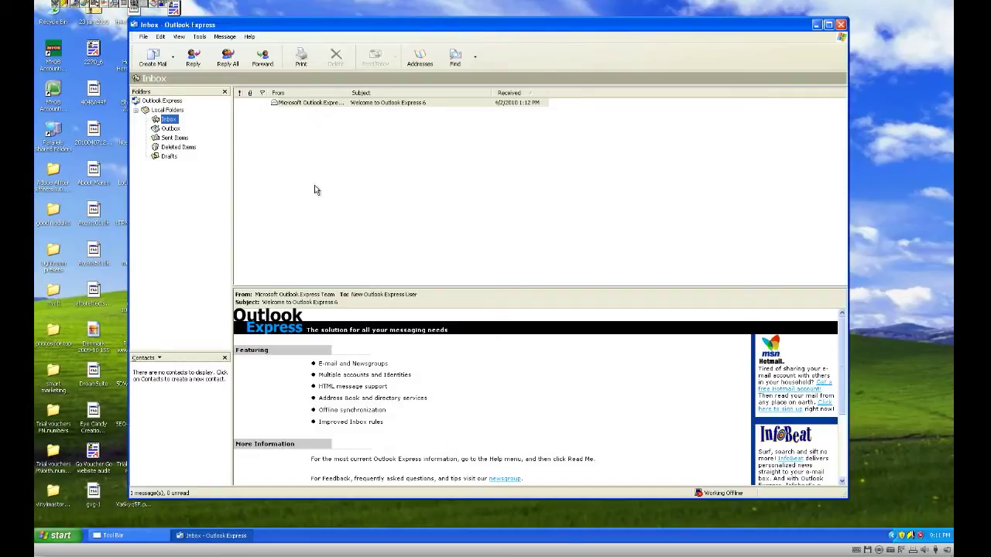
left_click(225, 38)
mouse_move(197, 37)
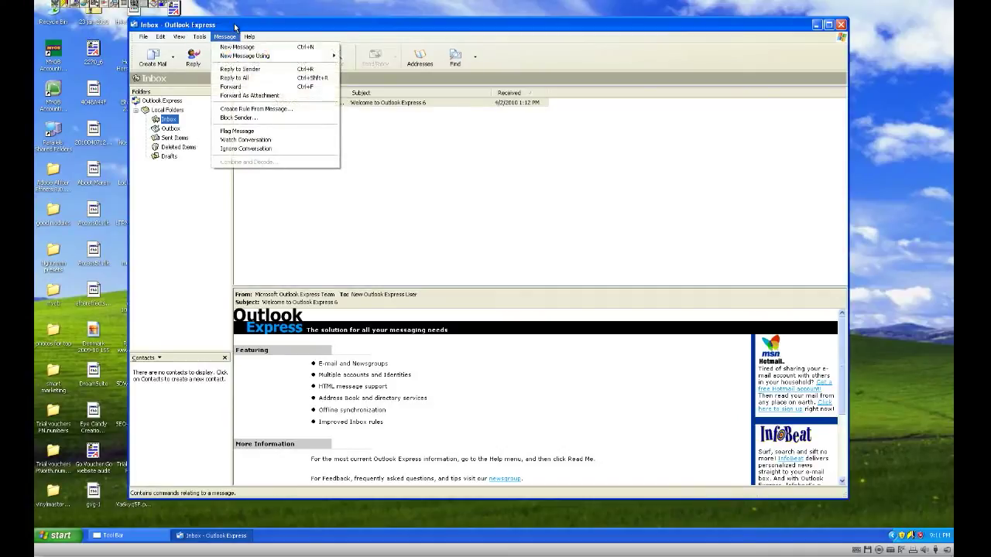
left_click(207, 38)
left_click(207, 37)
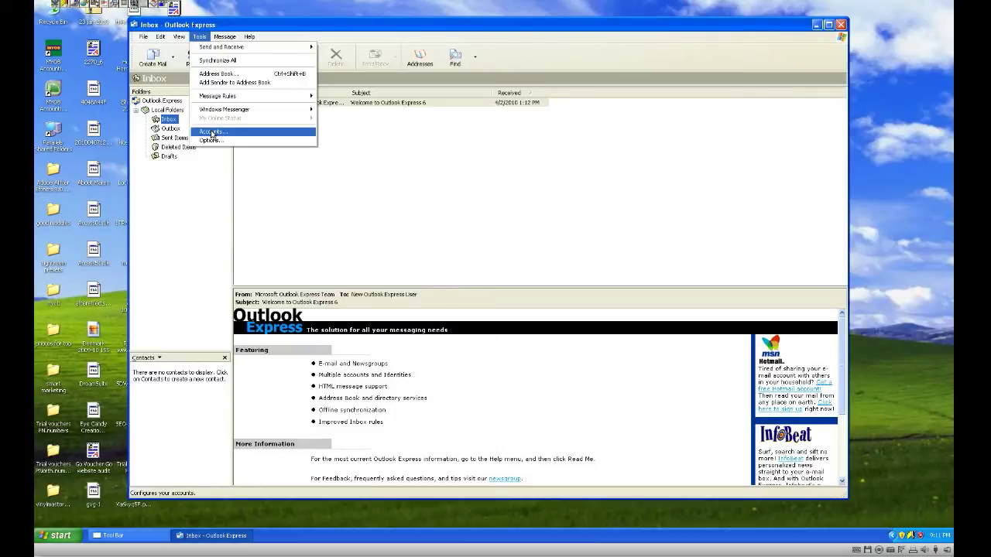
Step: From Internet Accounts, start a new Mail account and enter the sender's display name
left_click(211, 132)
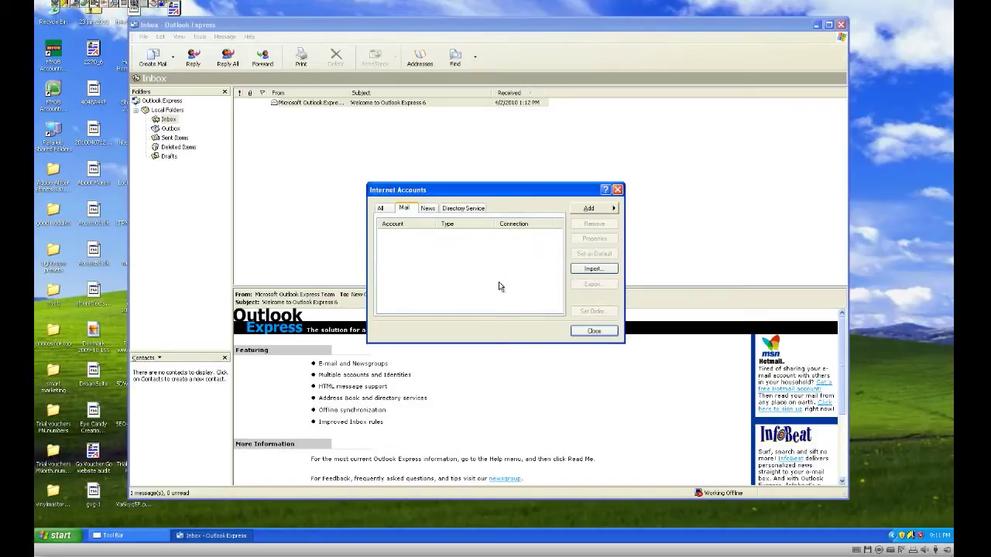
left_click(589, 210)
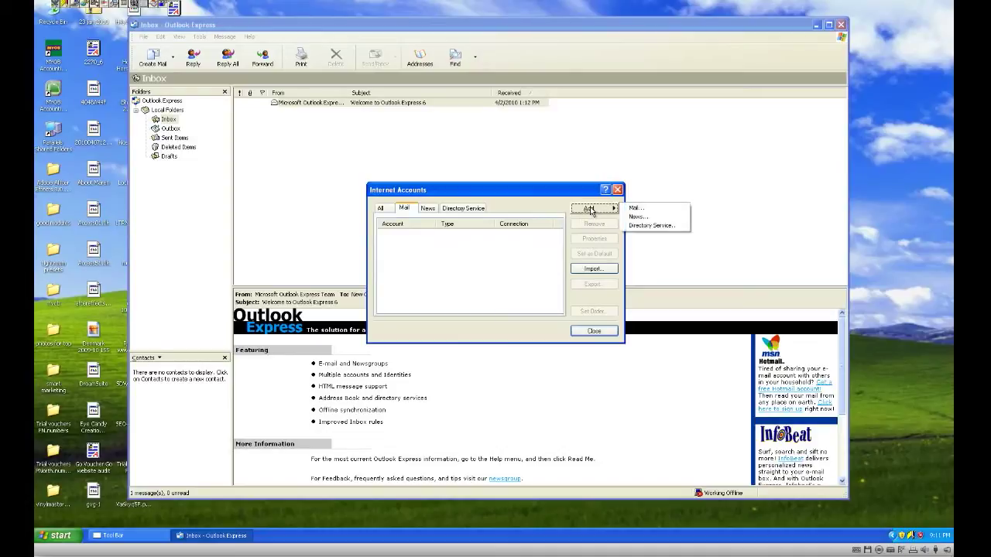
left_click(638, 212)
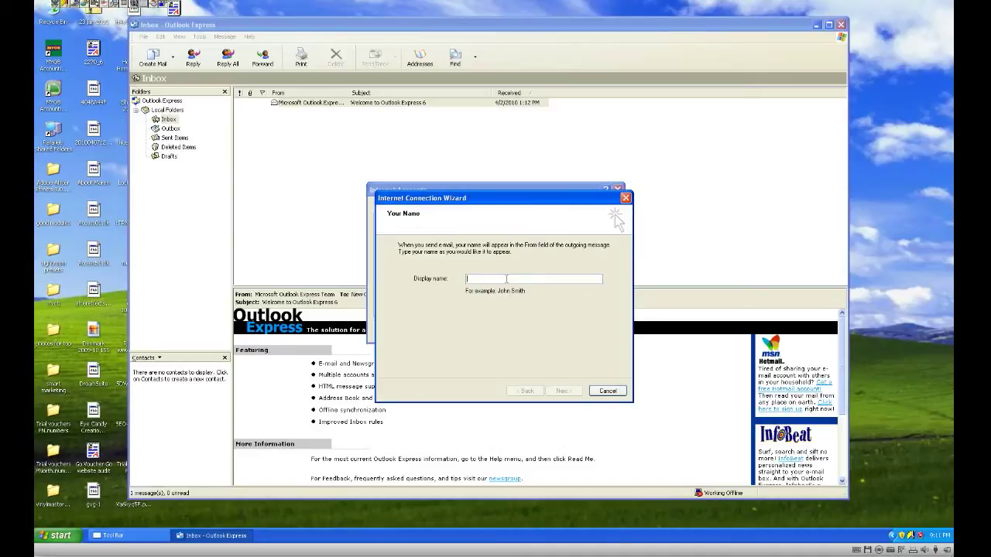
type("Gareth")
Step: Continue to the e-mail address page and enter the account's e-mail address
left_click(563, 391)
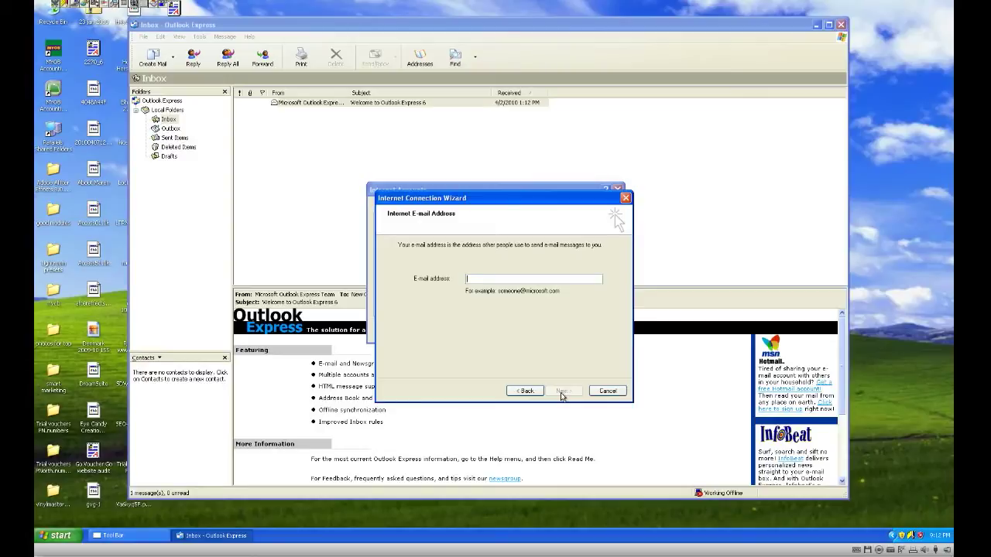
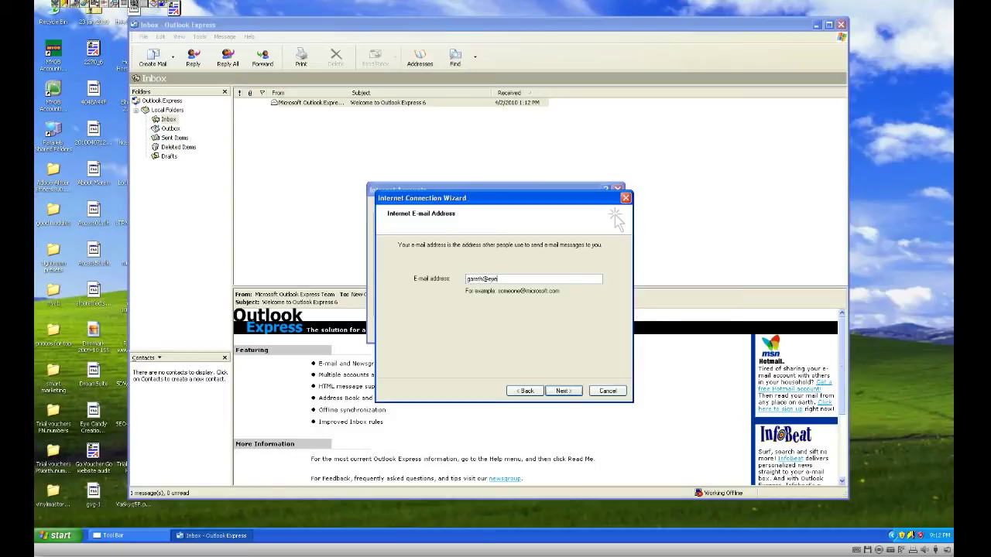
Step: Keep POP3 as the incoming server type and enter mail.eyecandycreations.co.nz as the incoming server
left_click(563, 391)
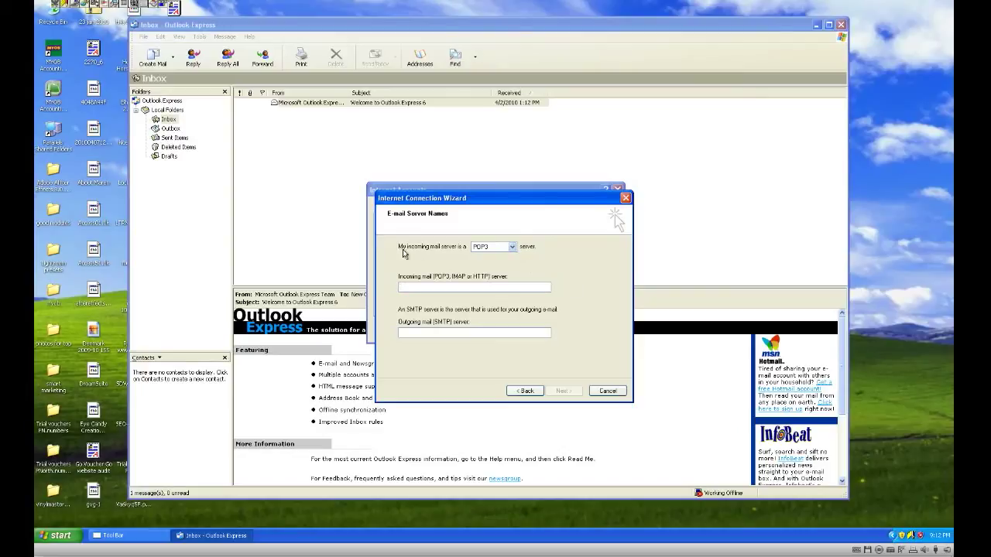
left_click(512, 247)
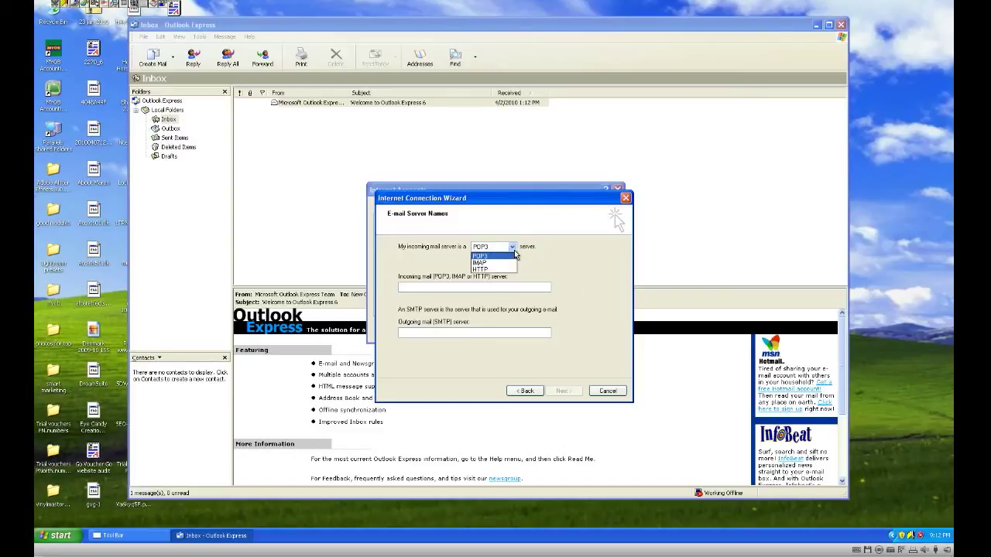
left_click(480, 256)
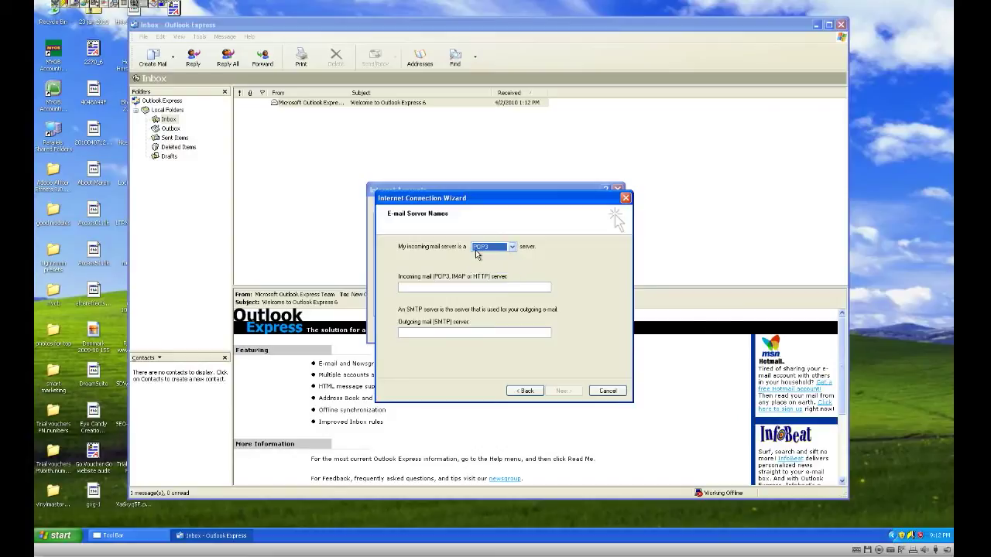
left_click(426, 289)
type("mail.eyecandycreat")
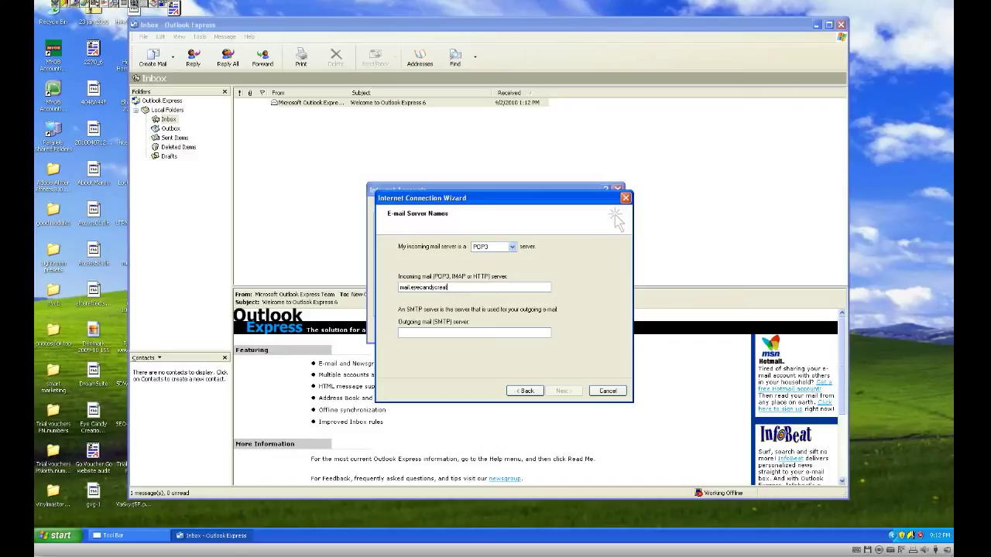
type("ions.c")
type("o.nz")
Step: Enter smtp.xtra.co.nz as the outgoing SMTP server
type("s")
type("mtp")
type(".xtra")
type(".co.nz")
Step: Extend the logon account name to the full address, enter the password, and reach the Congratulations page
left_click(565, 391)
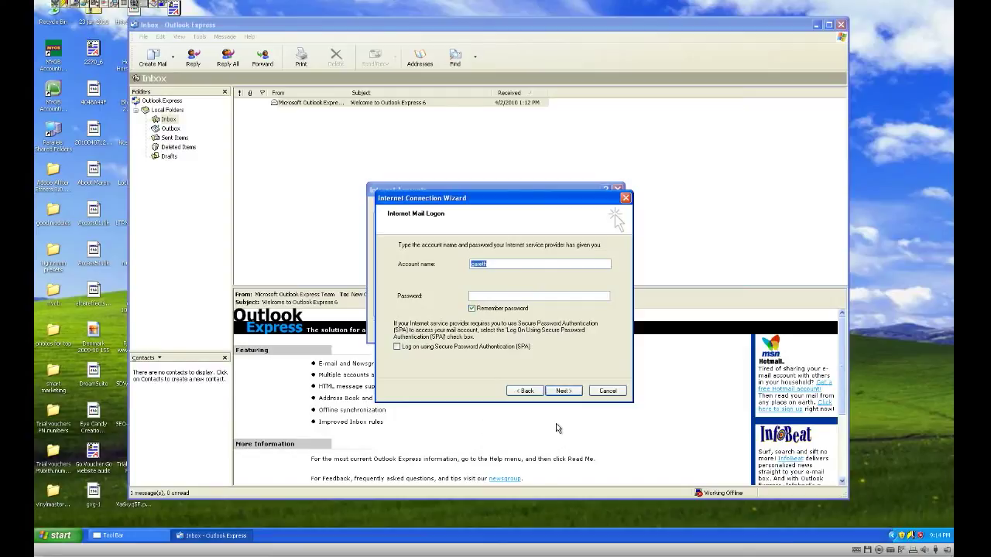
key("Home")
type("@eyecandycreations.co.nz")
left_click(499, 298)
type("•••••••")
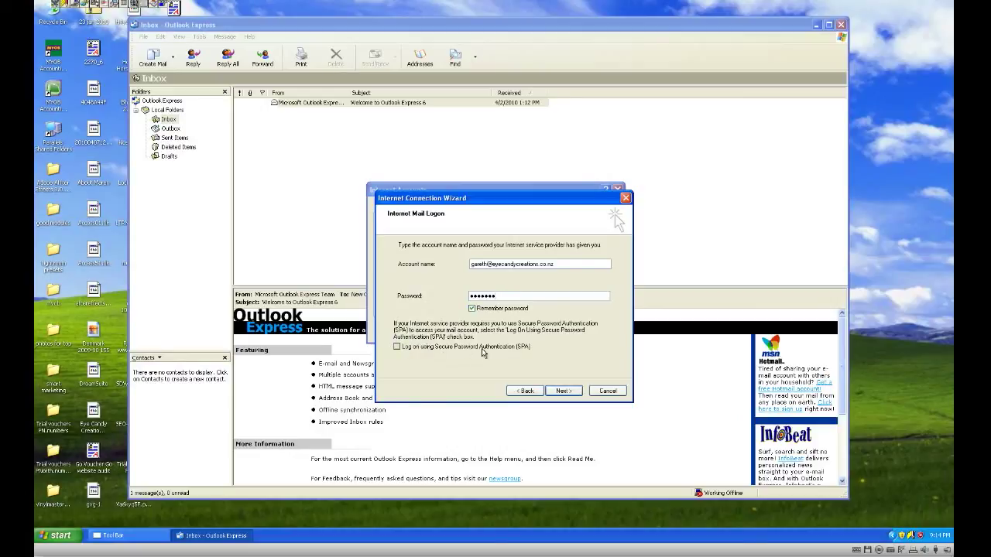
left_click(554, 393)
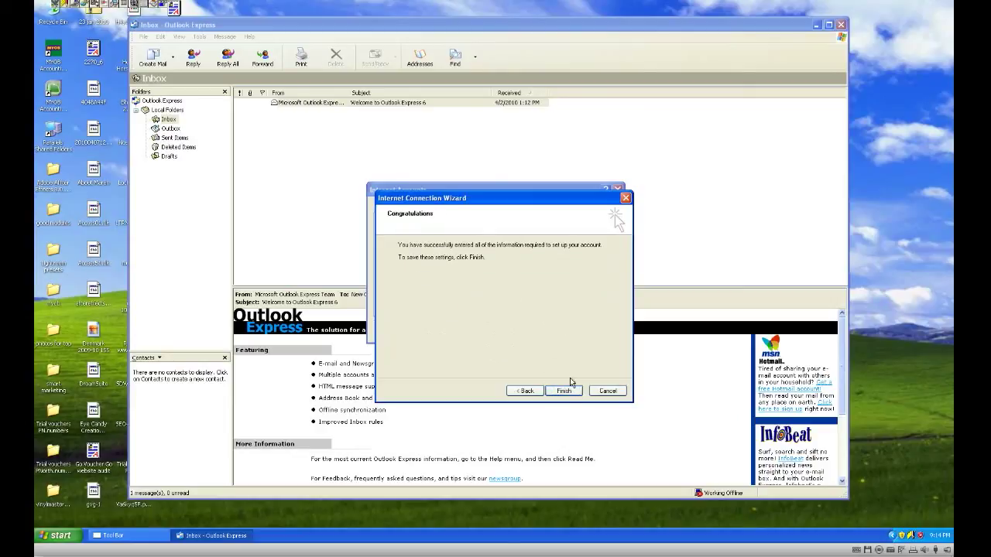
Step: Finish the wizard and close Internet Accounts with the mail.eyecandycreations account listed as default
left_click(564, 391)
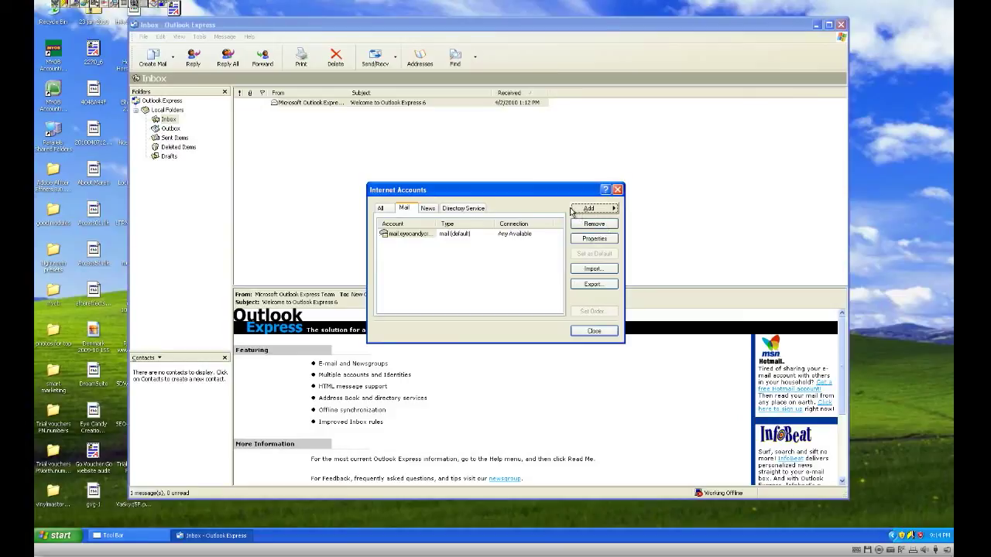
left_click(594, 331)
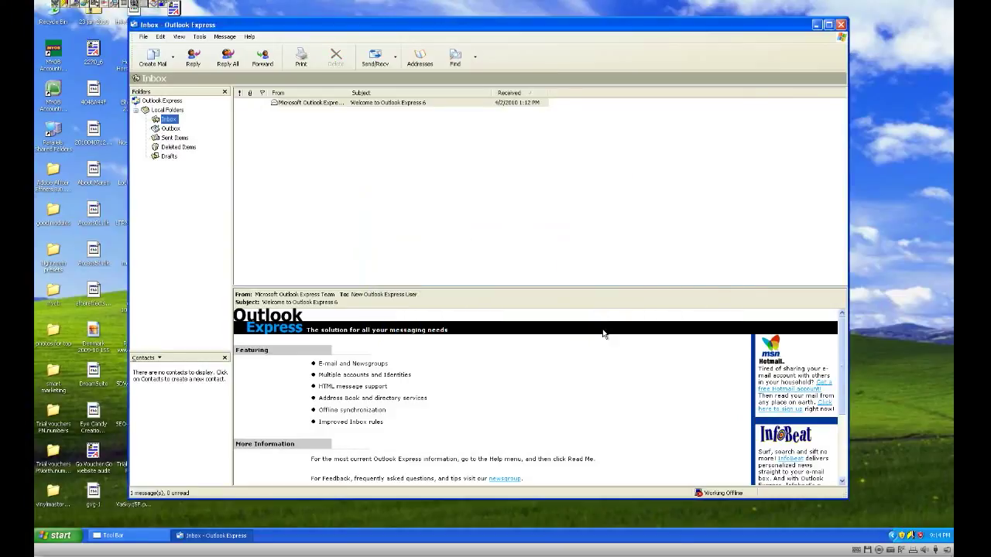